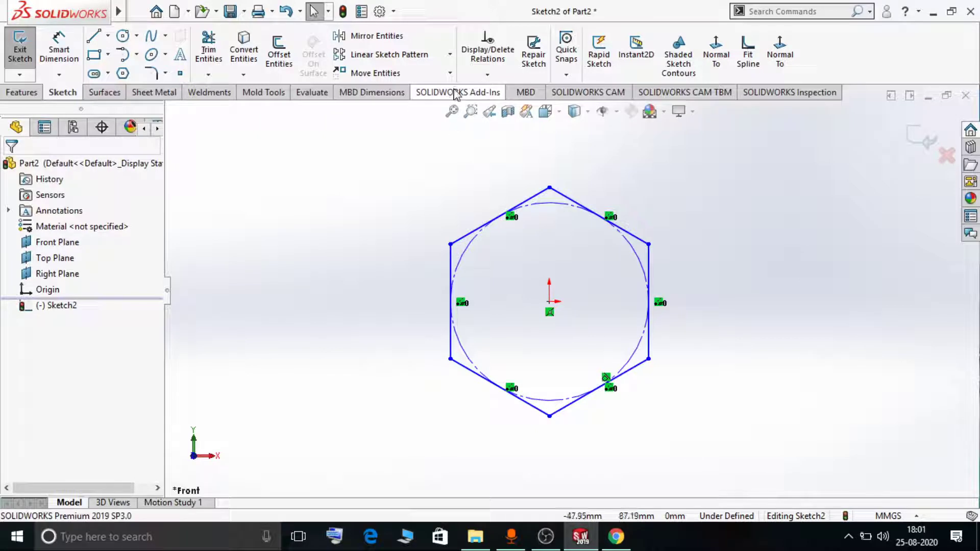
Step: Start Rotate Entities and select all six hexagon lines together with the inscribed construction circle
{"action": "left_click", "coordinate": [449, 73]}
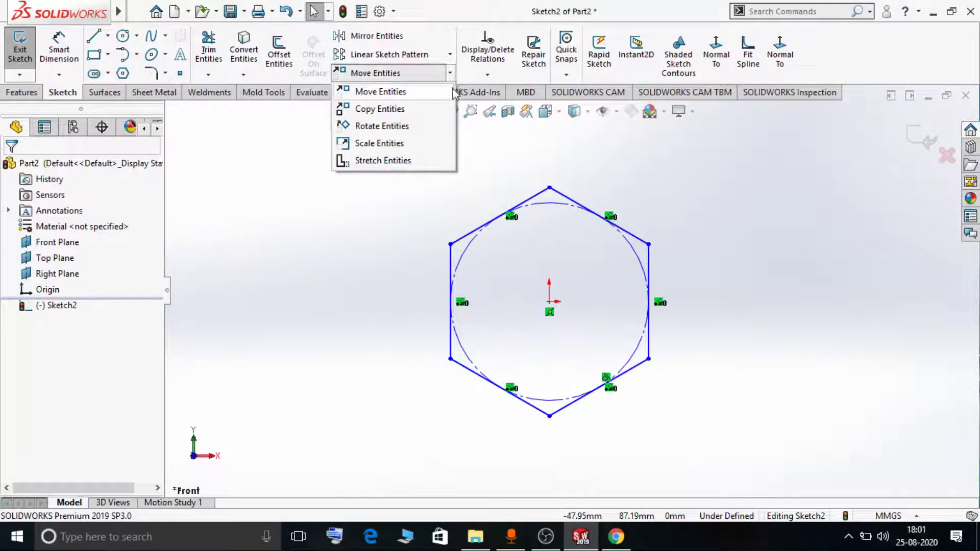
{"action": "left_click", "coordinate": [423, 128]}
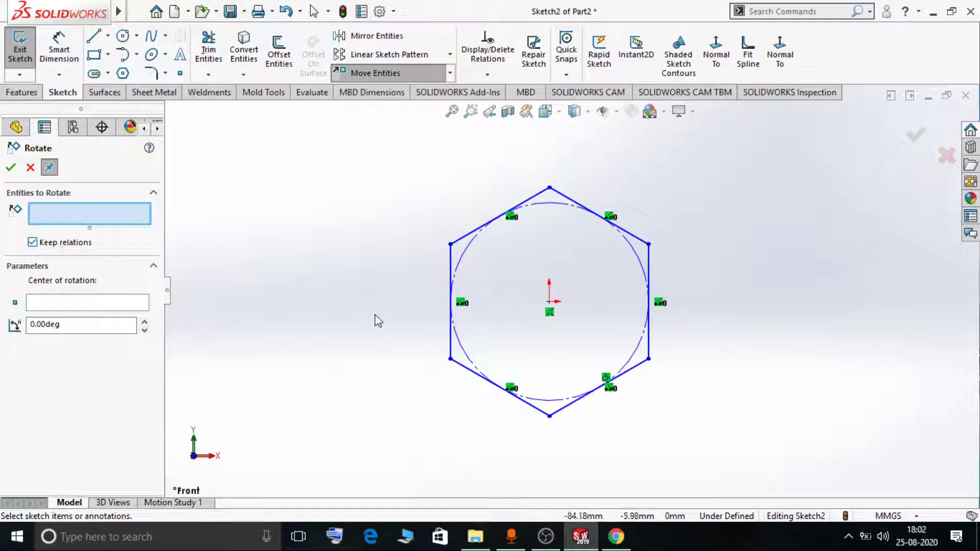
{"action": "scroll", "coordinate": [398, 278], "scroll_direction": "up", "scroll_amount": 2}
{"action": "left_click_drag", "start_coordinate": [421, 174], "coordinate": [604, 393]}
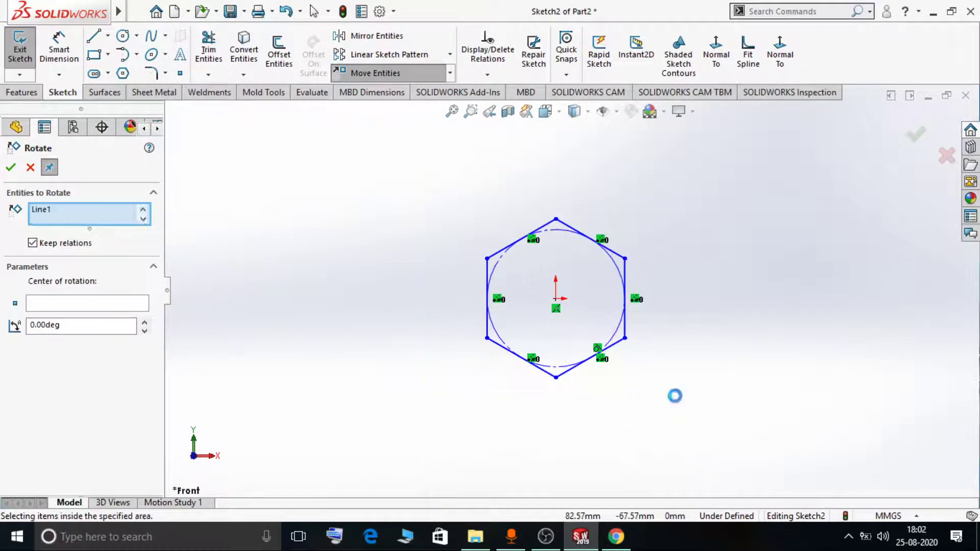
{"action": "scroll", "coordinate": [645, 348], "scroll_direction": "down", "scroll_amount": 2}
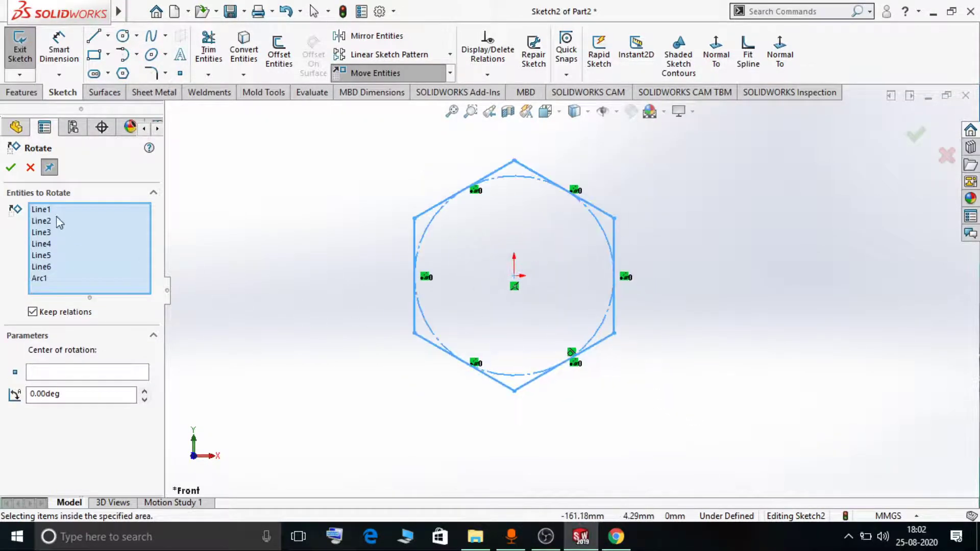
{"action": "left_click", "coordinate": [44, 210]}
{"action": "left_click", "coordinate": [51, 278]}
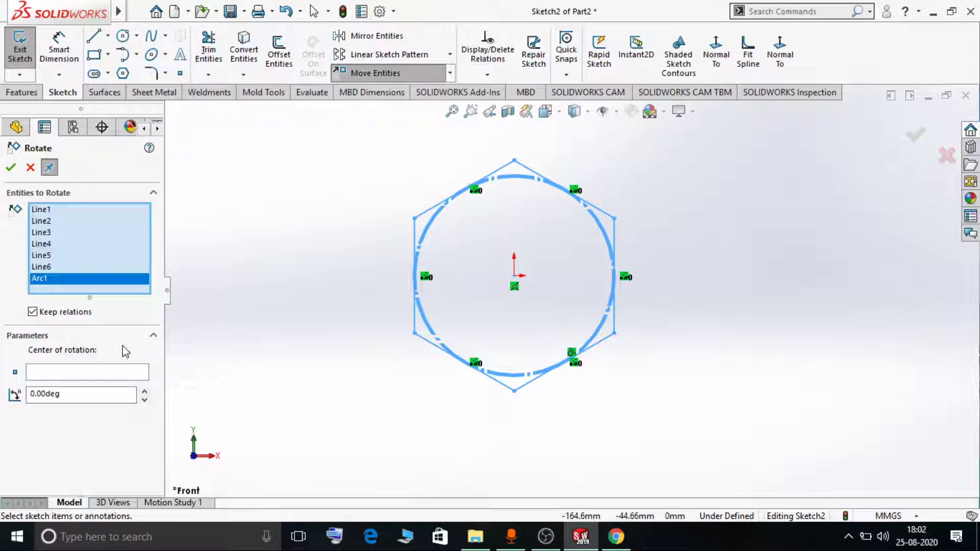
Step: Set the centre of rotation at the sketch origin
{"action": "left_click", "coordinate": [99, 377]}
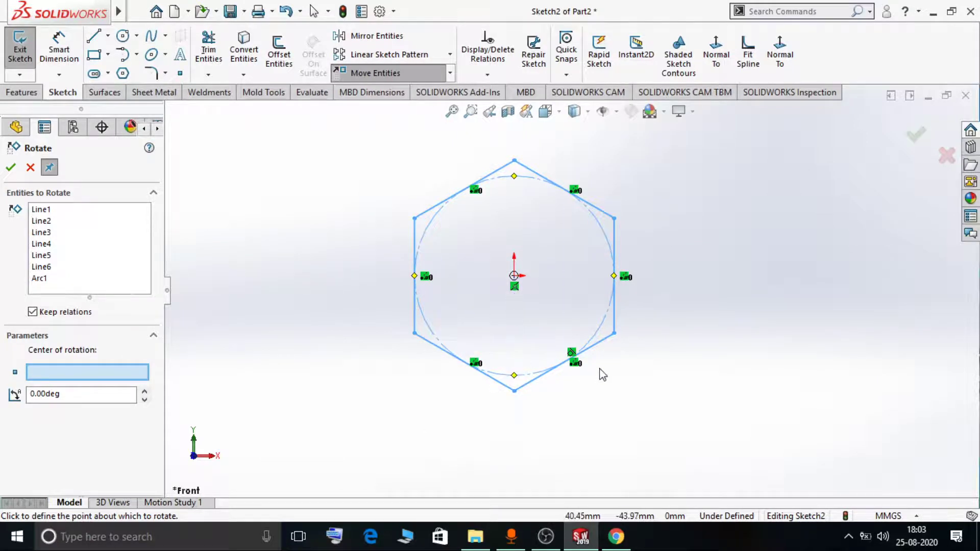
{"action": "scroll", "coordinate": [601, 372], "scroll_direction": "up", "scroll_amount": 4}
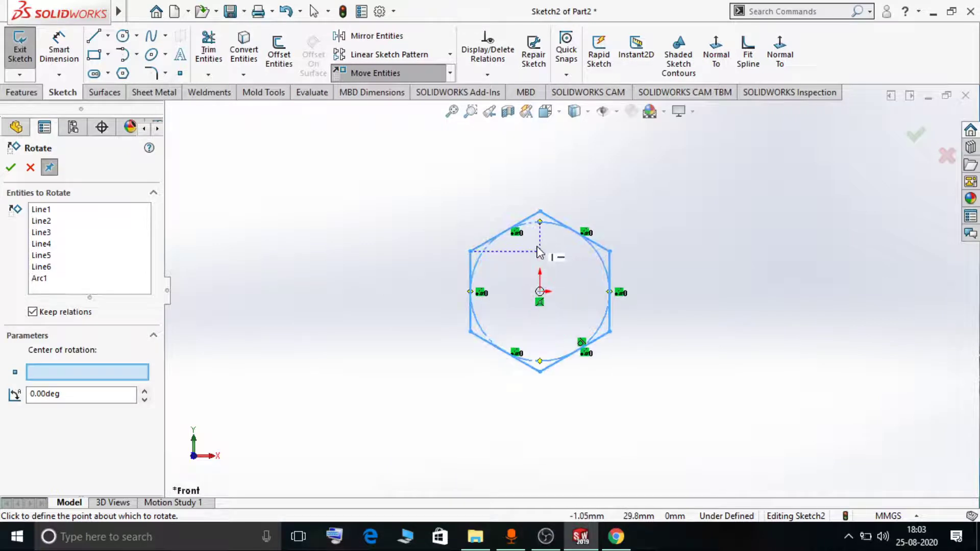
{"action": "scroll", "coordinate": [540, 289], "scroll_direction": "down", "scroll_amount": 3}
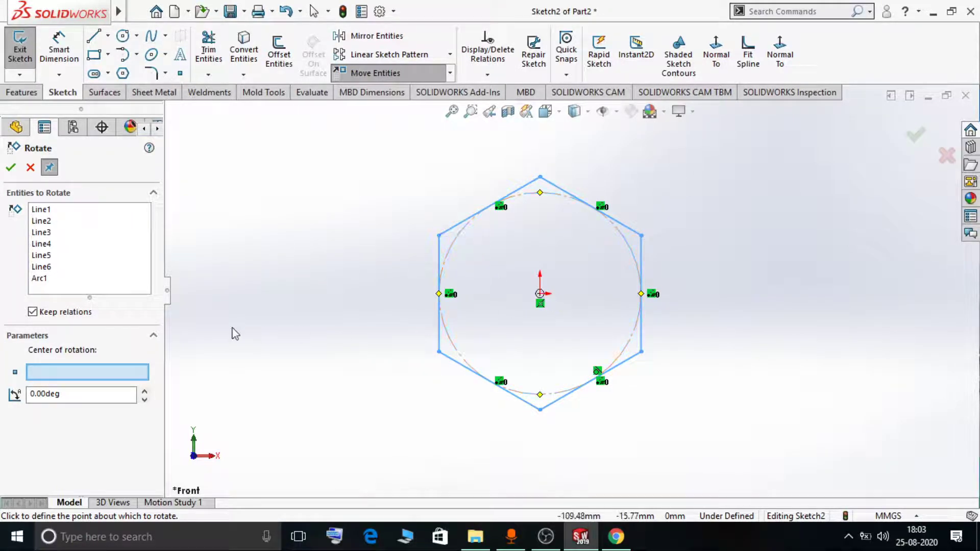
{"action": "left_click", "coordinate": [539, 293]}
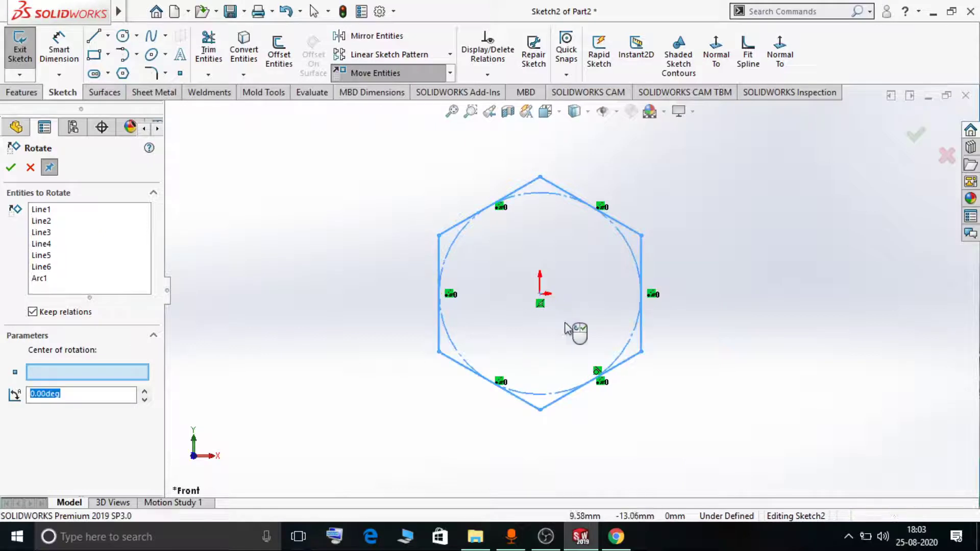
Step: Rotate the selected hexagon and circle by 90 degrees about the origin and apply the rotation
{"action": "scroll", "coordinate": [642, 330], "scroll_direction": "up", "scroll_amount": 3}
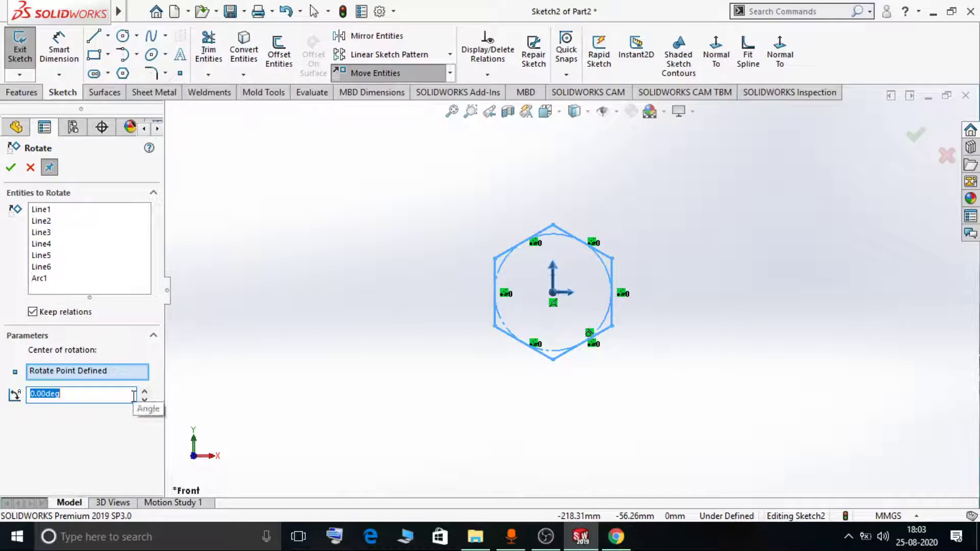
{"action": "type", "text": "30"}
{"action": "key", "text": "Return"}
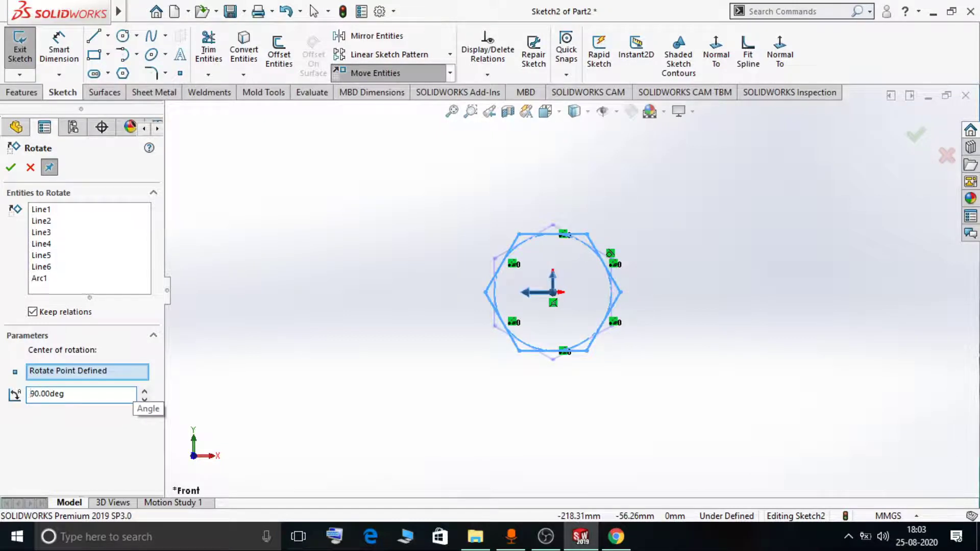
{"action": "scroll", "coordinate": [530, 296], "scroll_direction": "down", "scroll_amount": 3}
{"action": "scroll", "coordinate": [525, 301], "scroll_direction": "up", "scroll_amount": 3}
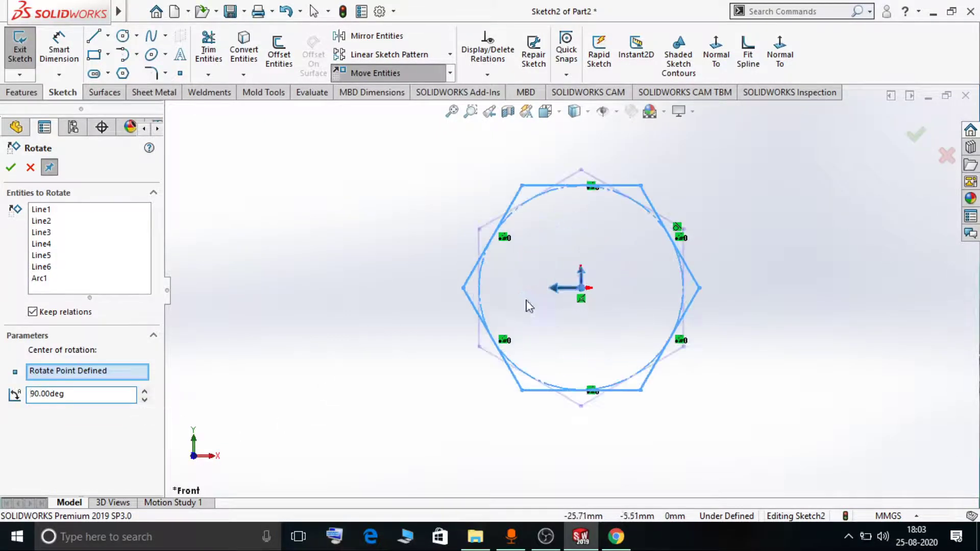
{"action": "scroll", "coordinate": [582, 286], "scroll_direction": "down", "scroll_amount": 3}
{"action": "scroll", "coordinate": [607, 321], "scroll_direction": "up", "scroll_amount": 2}
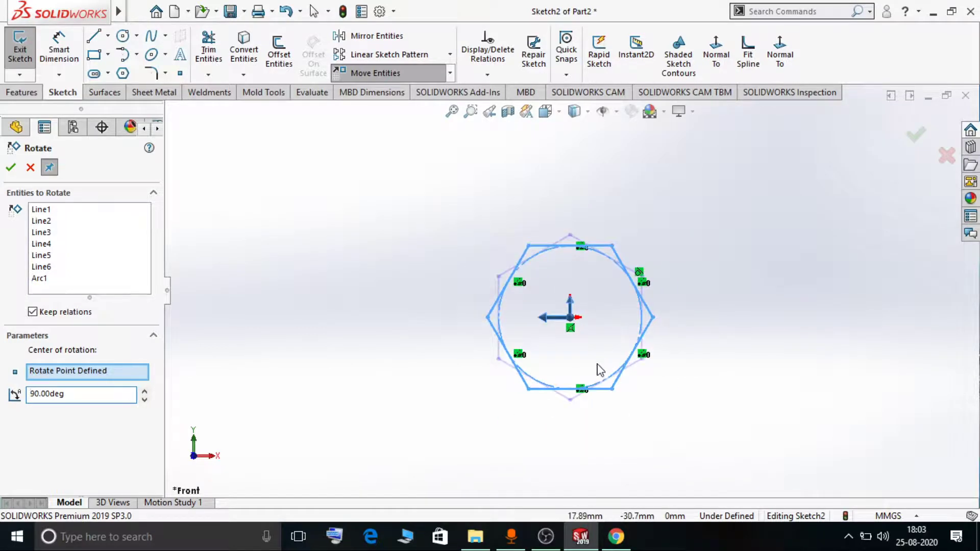
{"action": "scroll", "coordinate": [580, 252], "scroll_direction": "down", "scroll_amount": 2}
{"action": "scroll", "coordinate": [571, 319], "scroll_direction": "down", "scroll_amount": 2}
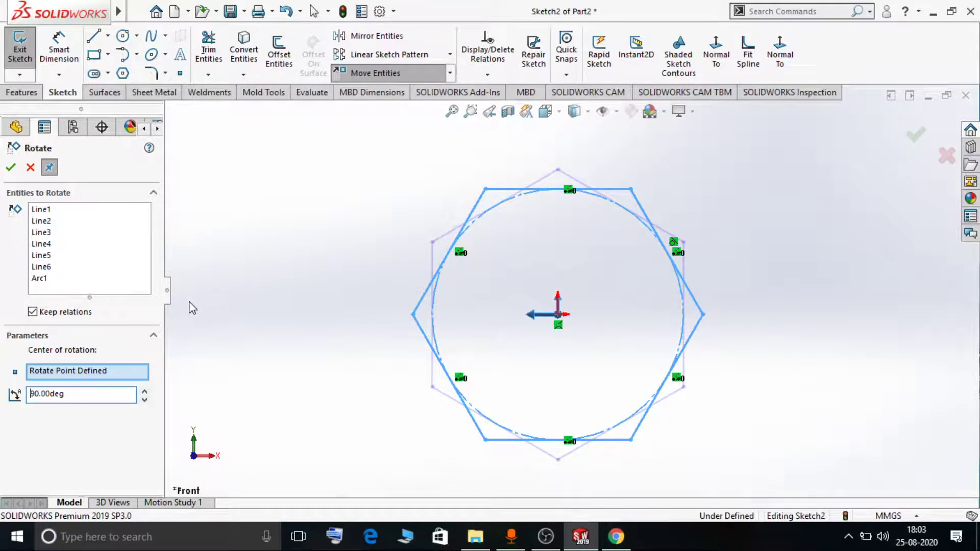
{"action": "left_click", "coordinate": [11, 167]}
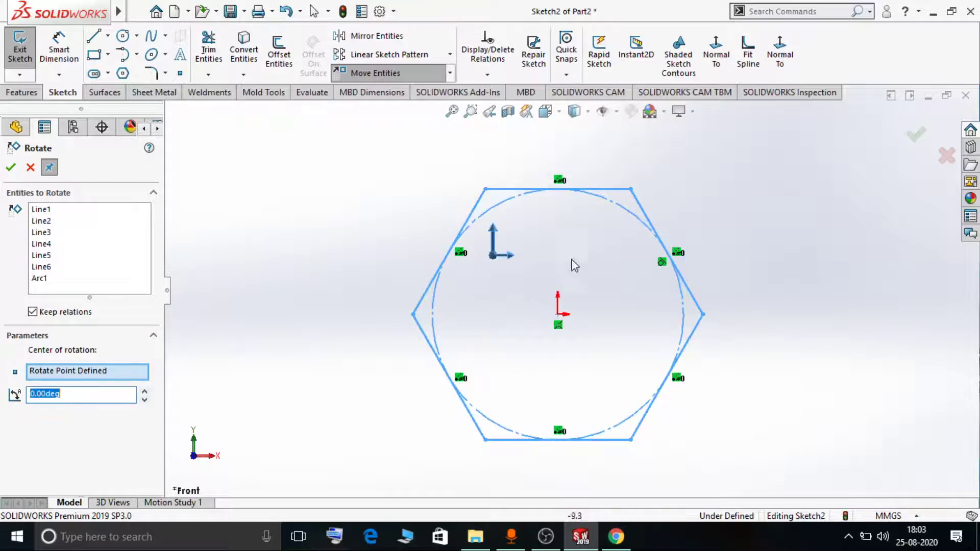
Step: Redefine the centre of rotation at a free point outside the hexagon, to its left and level with the origin
{"action": "left_click", "coordinate": [449, 73]}
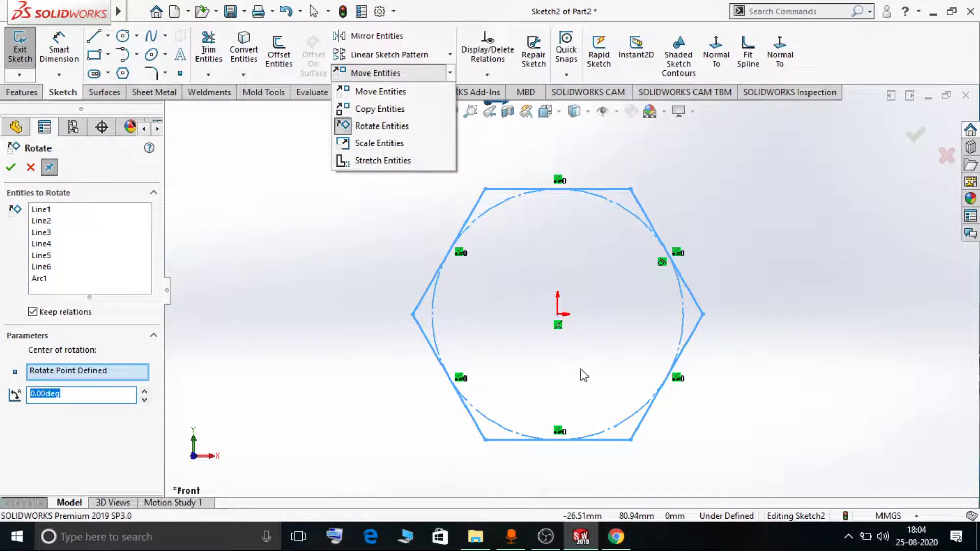
{"action": "left_click", "coordinate": [135, 337]}
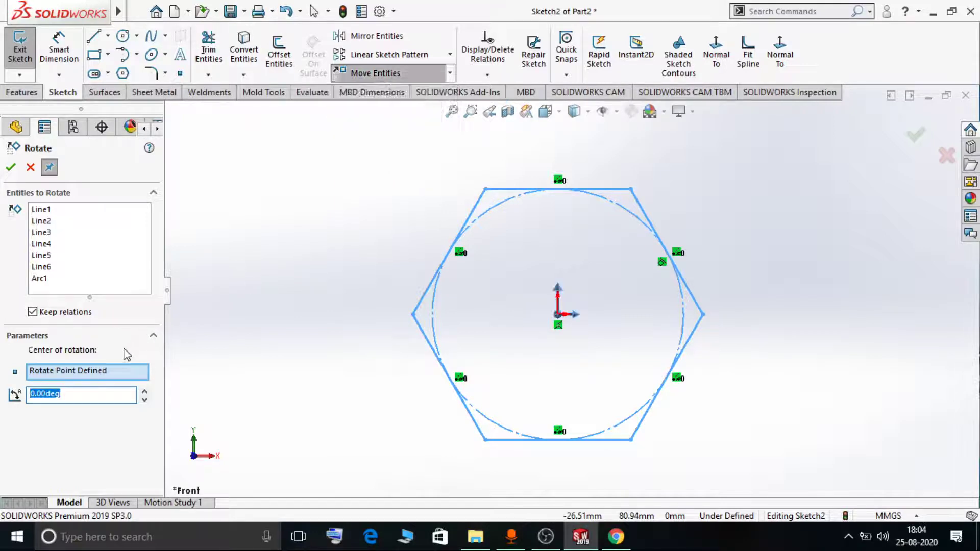
{"action": "left_click", "coordinate": [105, 377]}
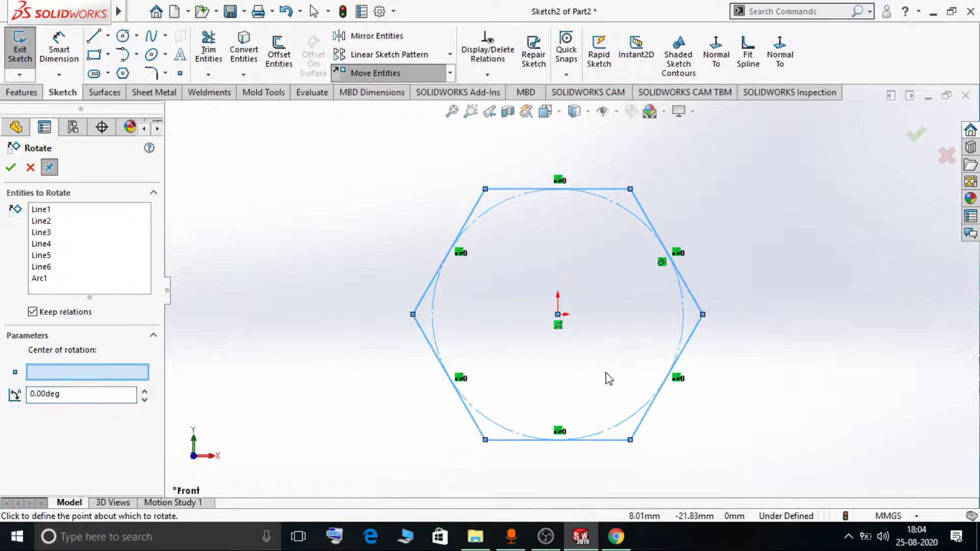
{"action": "scroll", "coordinate": [613, 377], "scroll_direction": "up", "scroll_amount": 2}
{"action": "scroll", "coordinate": [612, 376], "scroll_direction": "up", "scroll_amount": 3}
{"action": "scroll", "coordinate": [461, 310], "scroll_direction": "down", "scroll_amount": 4}
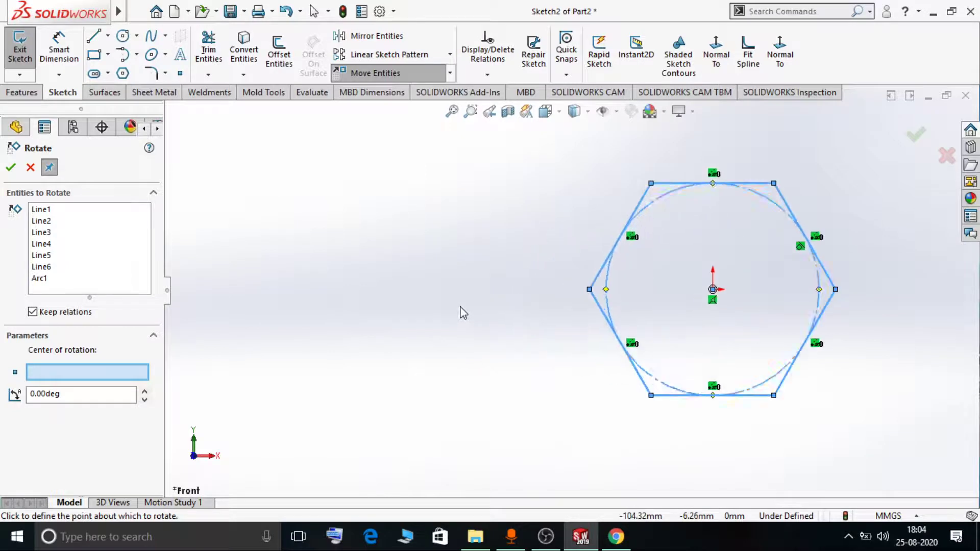
{"action": "scroll", "coordinate": [735, 329], "scroll_direction": "up", "scroll_amount": 3}
{"action": "scroll", "coordinate": [678, 280], "scroll_direction": "down", "scroll_amount": 3}
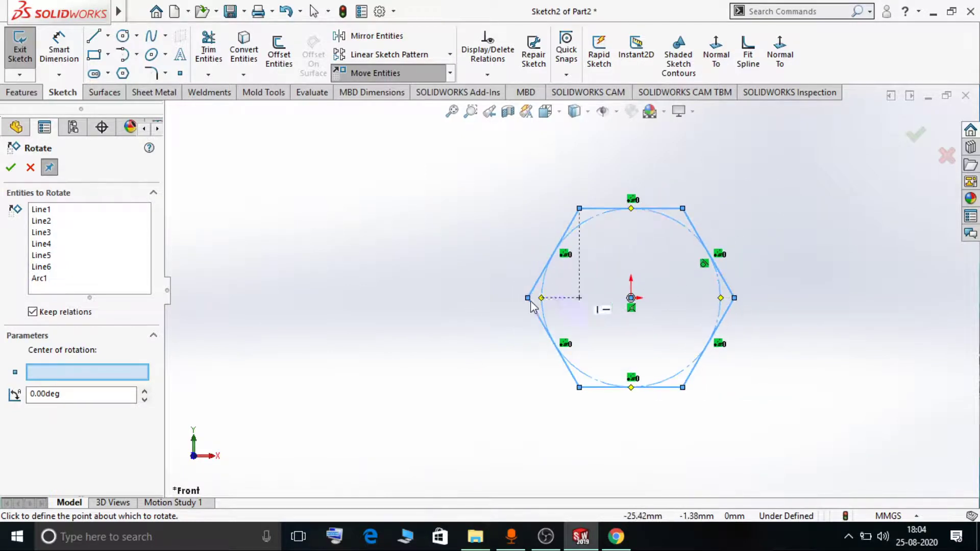
{"action": "left_click", "coordinate": [459, 299]}
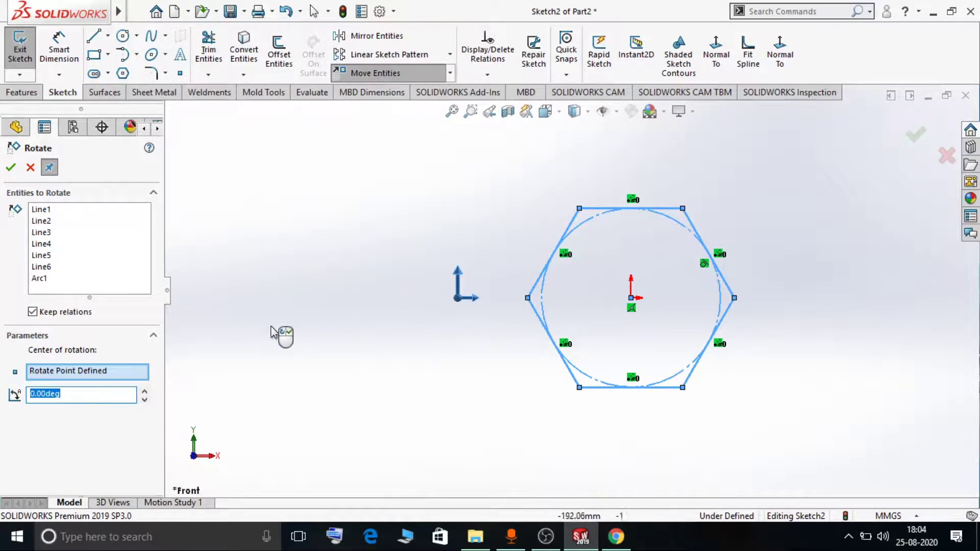
Step: Raise the rotation angle to 6 degrees to preview the hexagon turning about the outside point
{"action": "left_click", "coordinate": [144, 391]}
{"action": "left_click", "coordinate": [144, 391]}
{"action": "left_click", "coordinate": [144, 392]}
{"action": "left_click", "coordinate": [145, 392]}
{"action": "left_click", "coordinate": [144, 391]}
{"action": "left_click", "coordinate": [145, 391]}
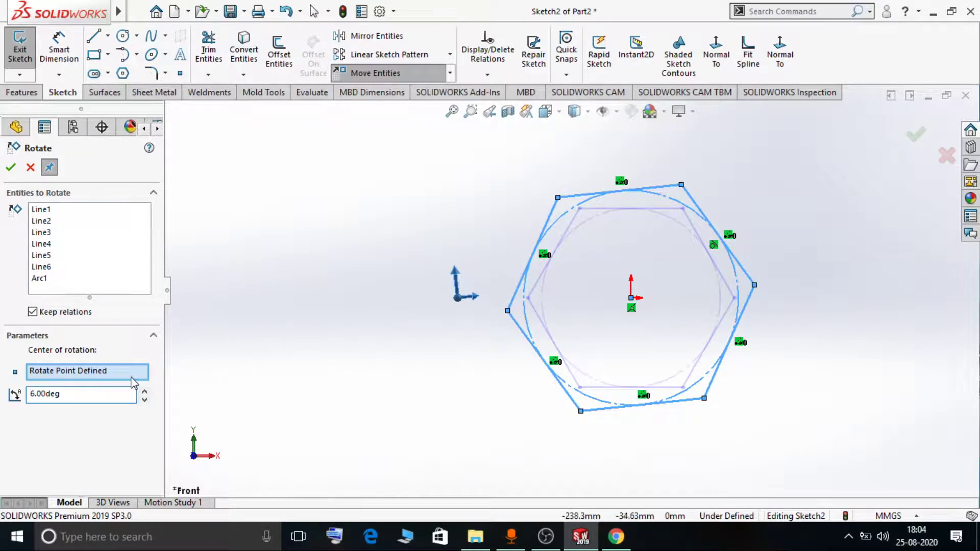
Step: Lower the rotation angle to -12 degrees and examine the previewed hexagon against the original
{"action": "left_click", "coordinate": [146, 400]}
{"action": "left_click", "coordinate": [146, 400]}
{"action": "left_click", "coordinate": [146, 400]}
{"action": "left_click", "coordinate": [146, 400]}
{"action": "left_click", "coordinate": [146, 401]}
{"action": "left_click", "coordinate": [145, 400]}
{"action": "left_click", "coordinate": [146, 401]}
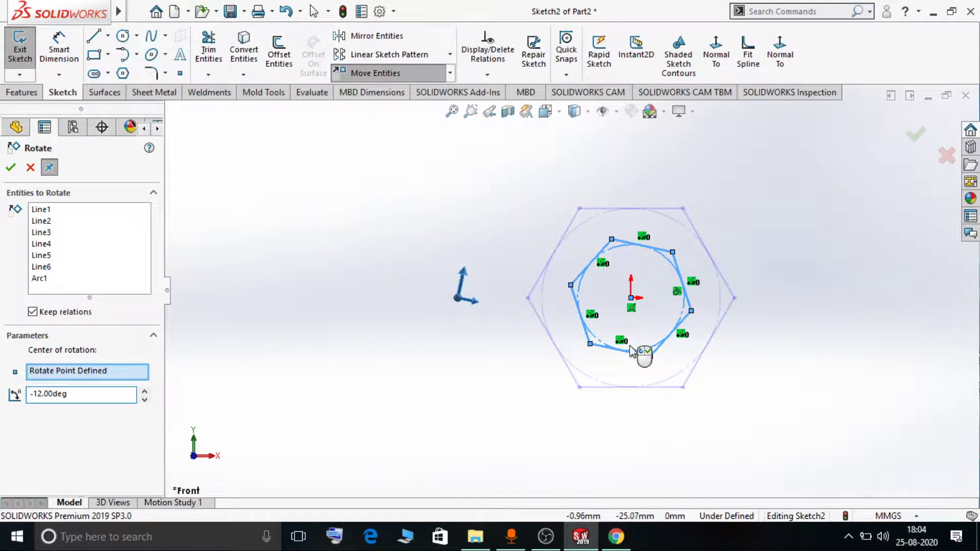
{"action": "left_click_drag", "start_coordinate": [89, 394], "coordinate": [21, 394]}
{"action": "scroll", "coordinate": [634, 300], "scroll_direction": "down", "scroll_amount": 3}
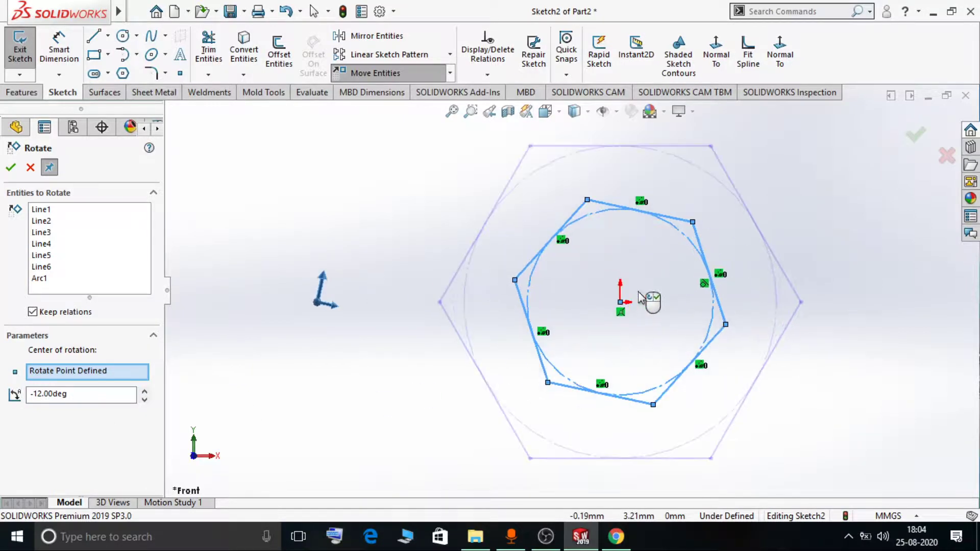
{"action": "scroll", "coordinate": [663, 301], "scroll_direction": "down", "scroll_amount": 1}
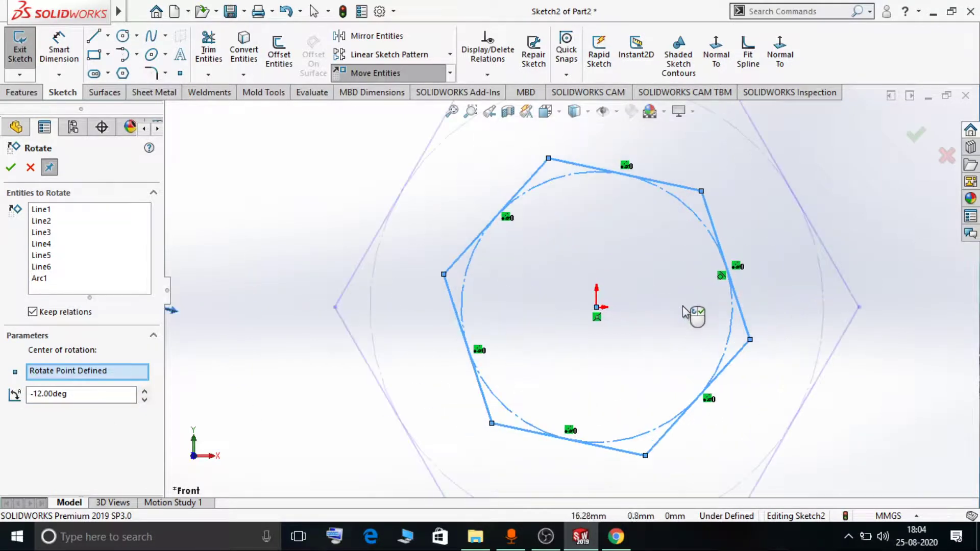
{"action": "scroll", "coordinate": [698, 315], "scroll_direction": "up", "scroll_amount": 2}
{"action": "scroll", "coordinate": [586, 302], "scroll_direction": "down", "scroll_amount": 1}
{"action": "scroll", "coordinate": [630, 317], "scroll_direction": "down", "scroll_amount": 1}
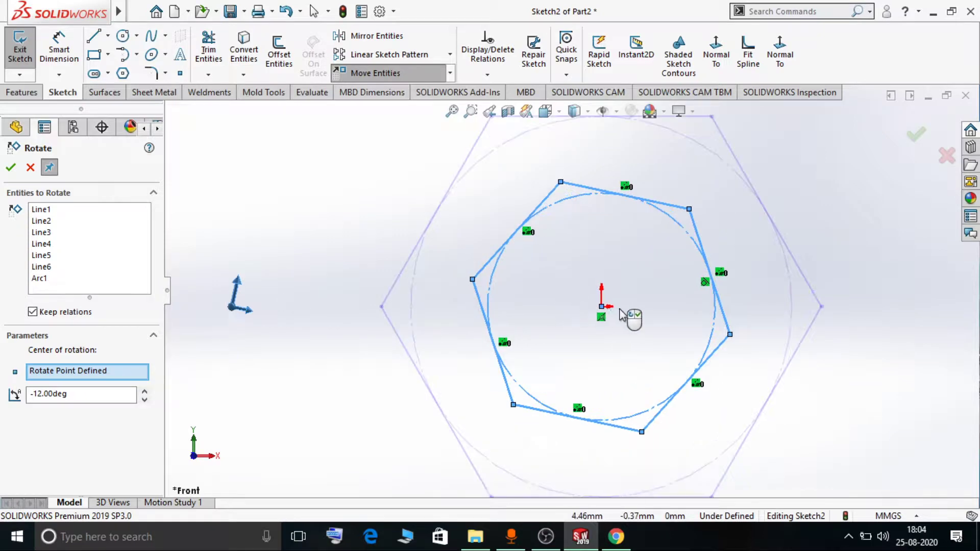
{"action": "scroll", "coordinate": [630, 317], "scroll_direction": "up", "scroll_amount": 2}
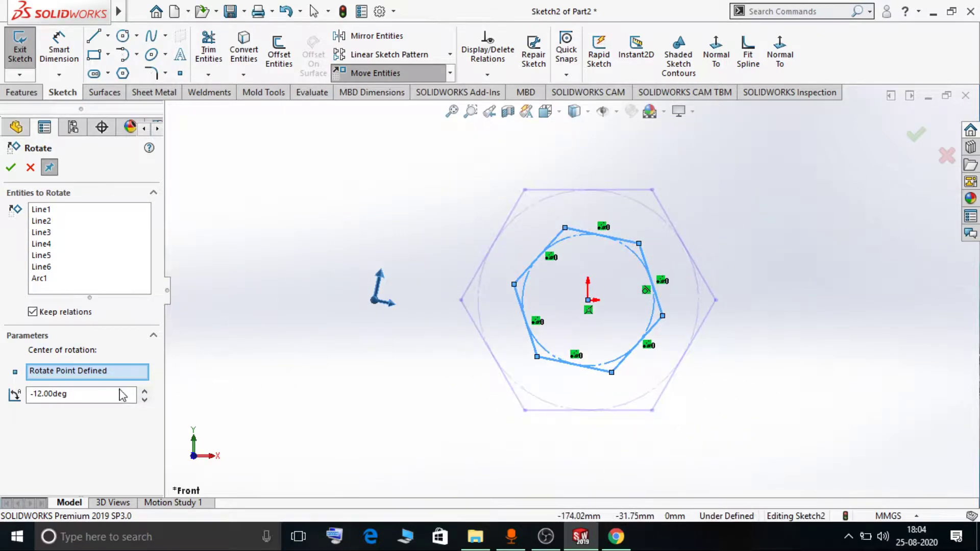
{"action": "left_click_drag", "start_coordinate": [97, 393], "coordinate": [29, 396]}
Step: Move the centre of rotation to the hexagon's leftmost vertex
{"action": "left_click", "coordinate": [74, 390]}
{"action": "left_click", "coordinate": [77, 372]}
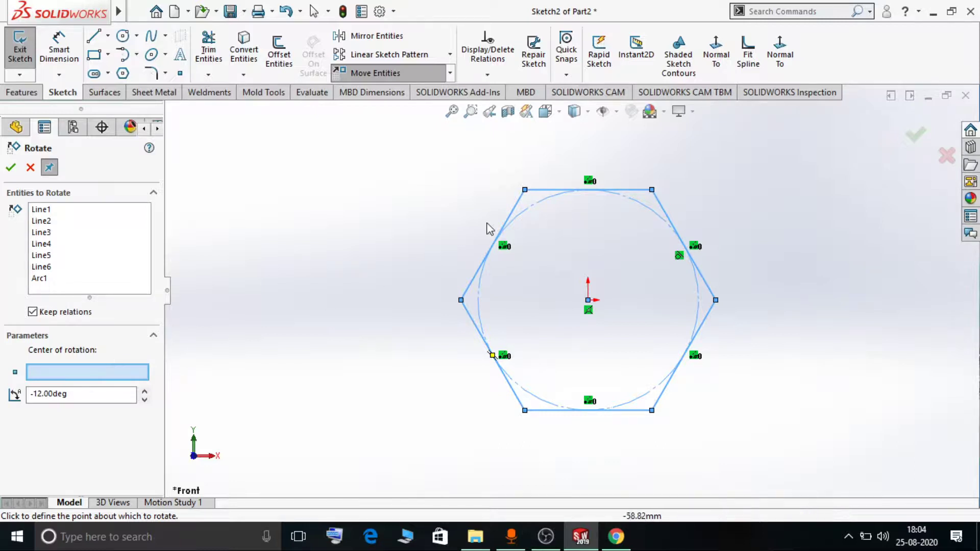
{"action": "left_click", "coordinate": [462, 300]}
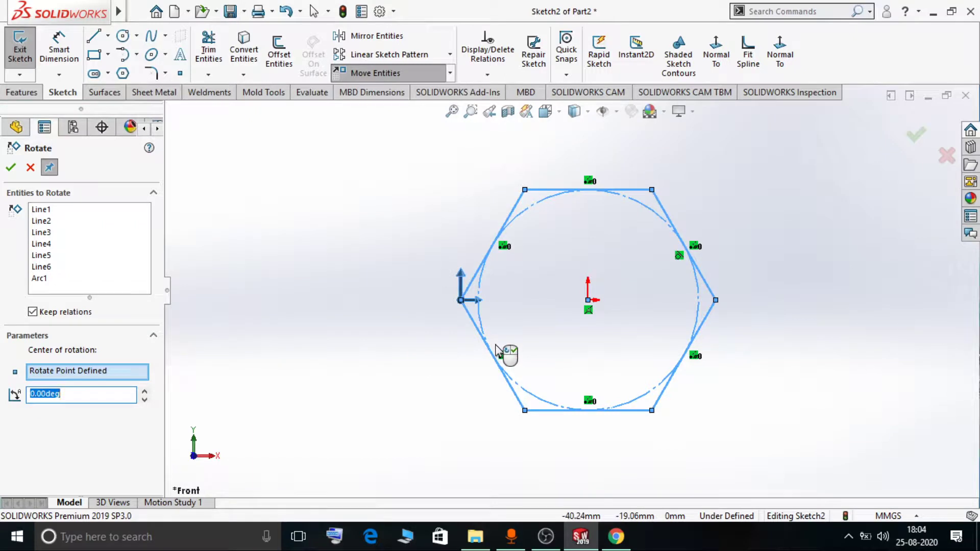
Step: Preview rotating the hexagon about its leftmost vertex up to 7 degrees, and return the angle to 0 degrees
{"action": "double_click", "coordinate": [145, 391]}
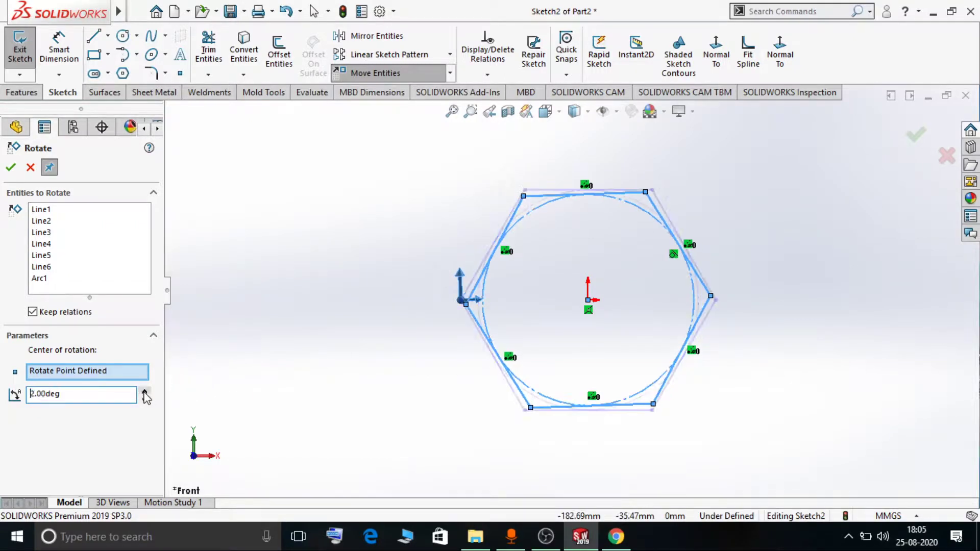
{"action": "double_click", "coordinate": [145, 392]}
{"action": "double_click", "coordinate": [145, 391]}
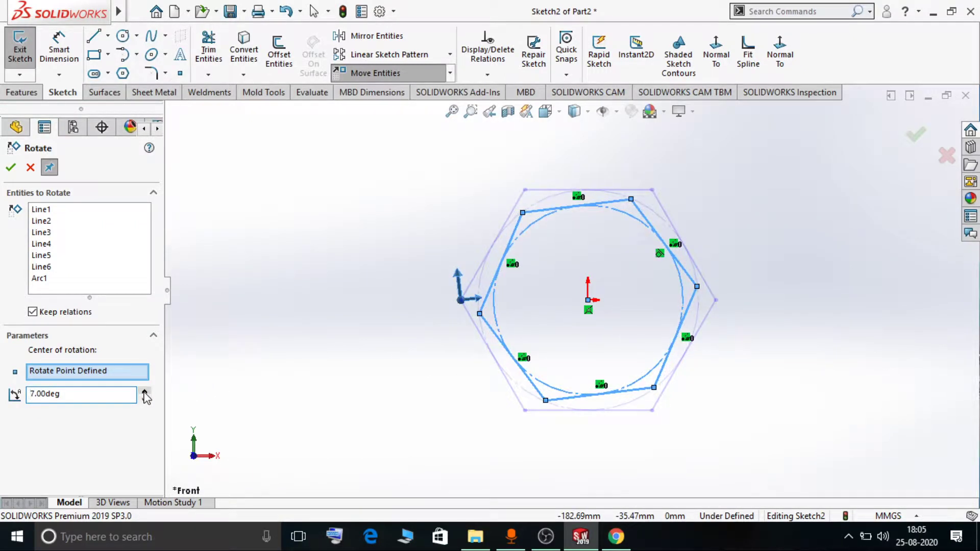
{"action": "double_click", "coordinate": [145, 401]}
{"action": "double_click", "coordinate": [144, 400]}
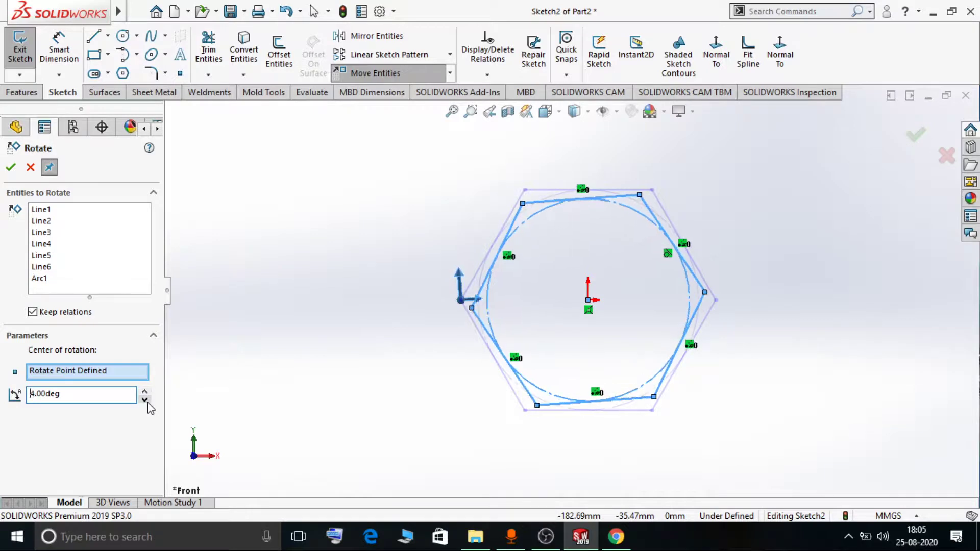
{"action": "left_click", "coordinate": [145, 401]}
{"action": "double_click", "coordinate": [144, 400]}
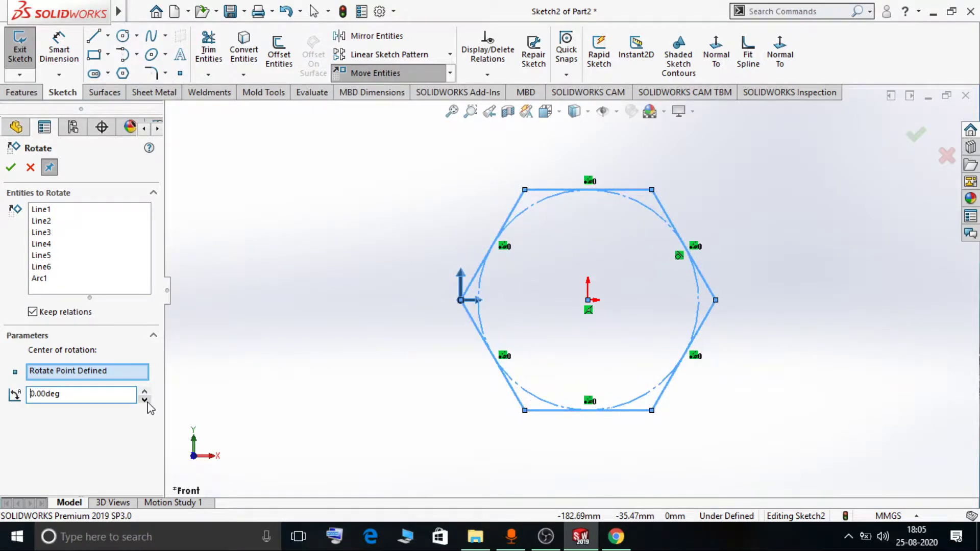
Step: Clear the centre of rotation and close the Rotate tool
{"action": "left_click", "coordinate": [101, 376]}
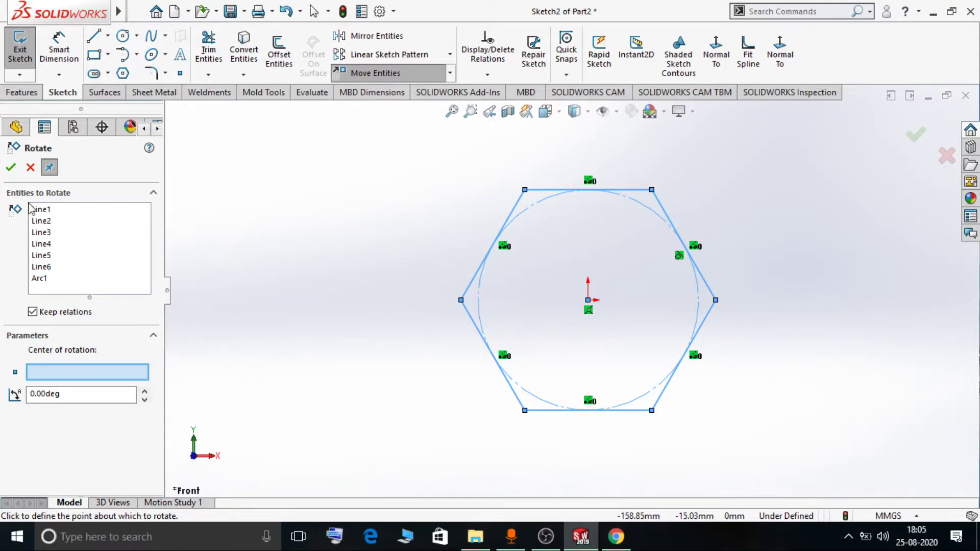
{"action": "left_click", "coordinate": [11, 166]}
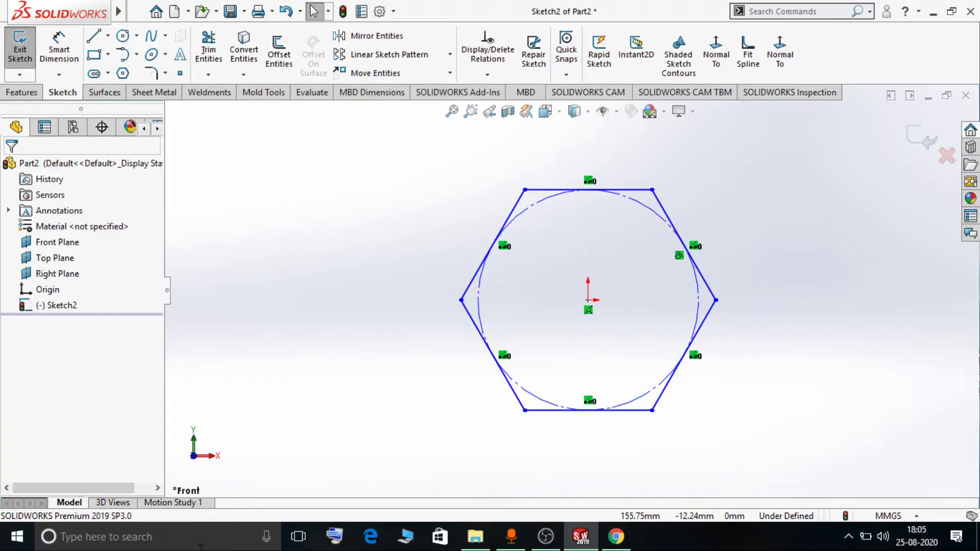
{"action": "left_click", "coordinate": [450, 74]}
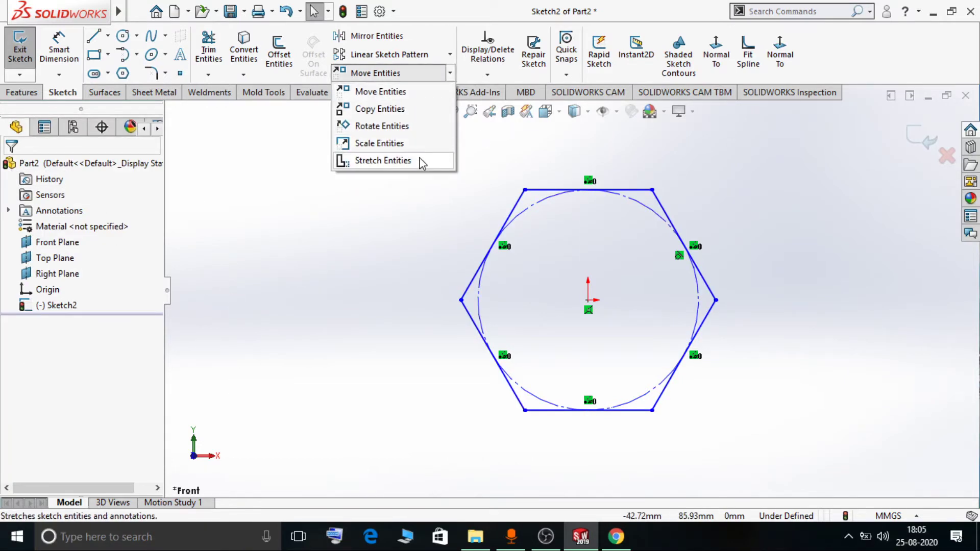
{"action": "left_click", "coordinate": [397, 214]}
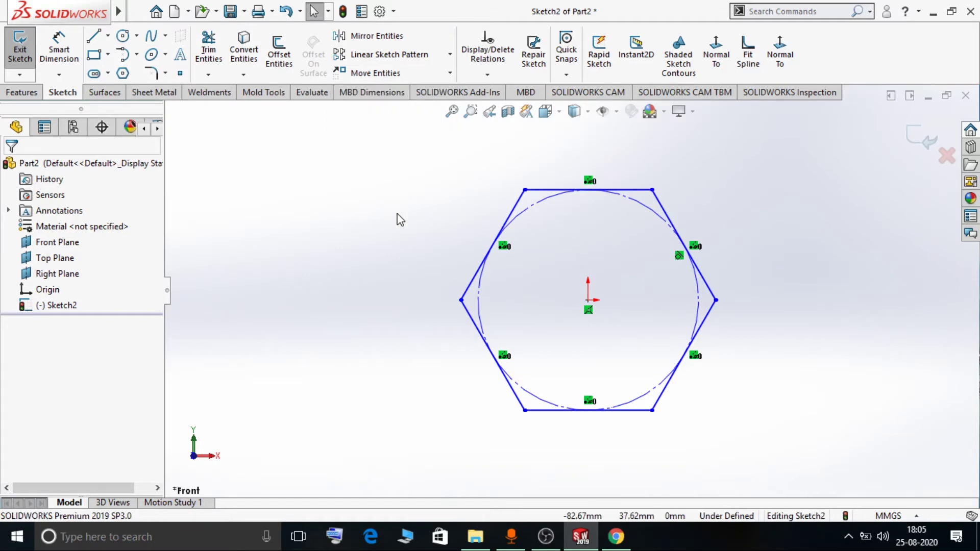